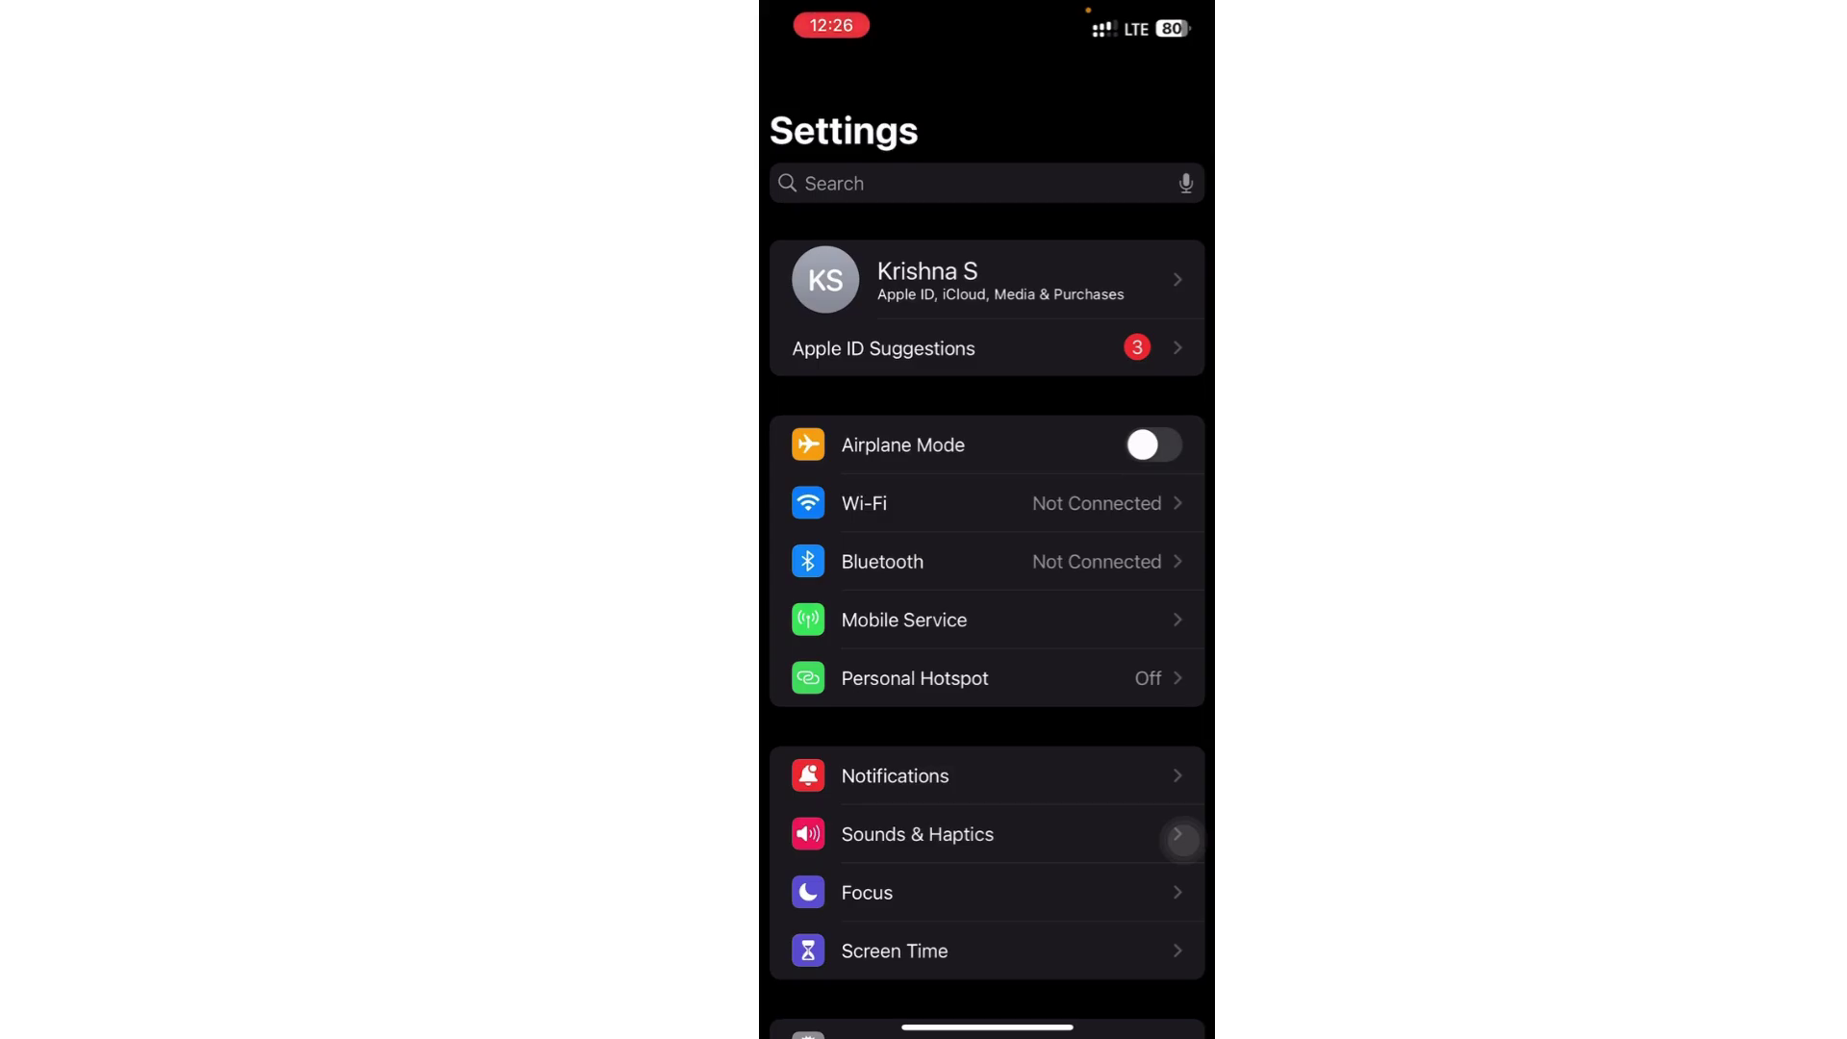
{"action": "left_click", "coordinate": [1177, 620]}
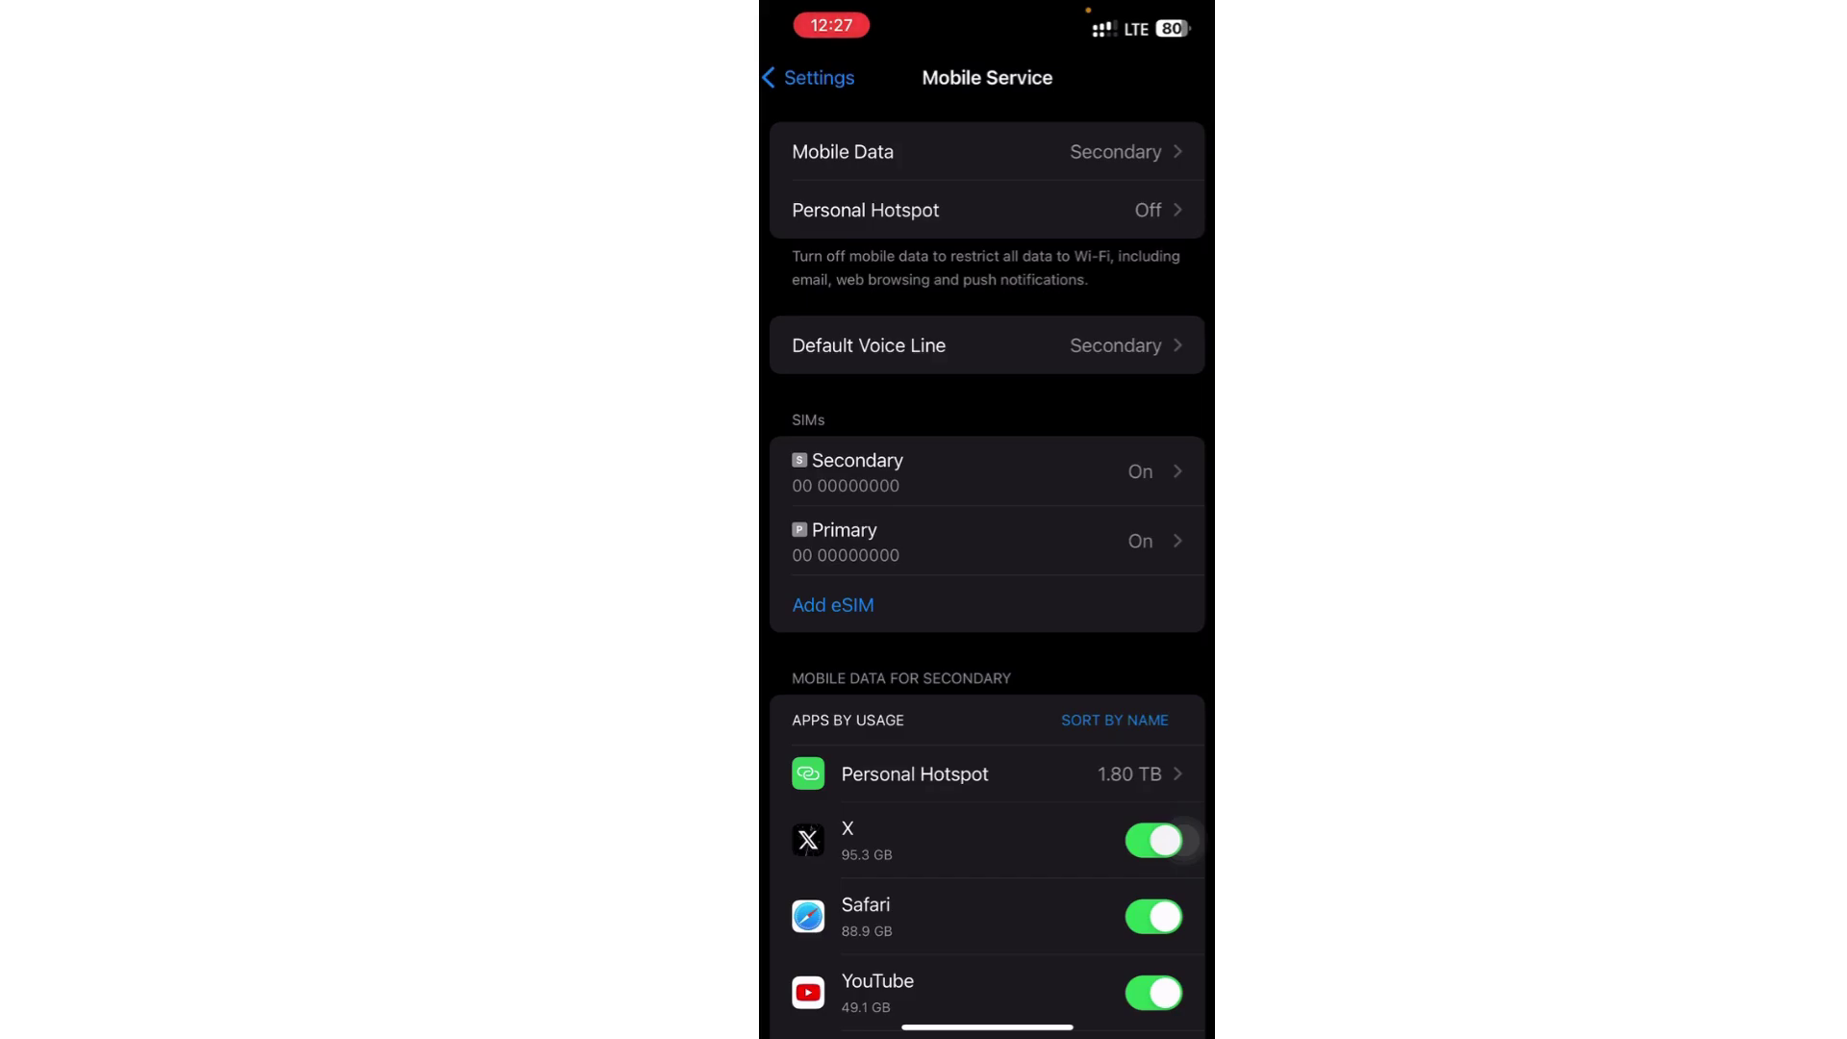
{"action": "left_click", "coordinate": [987, 471]}
{"action": "left_click", "coordinate": [809, 79]}
{"action": "left_click", "coordinate": [929, 619]}
Set the Jio line's Voice & Data mode from LTE to 5G Auto after toggling through 5G On
{"action": "left_click", "coordinate": [988, 470]}
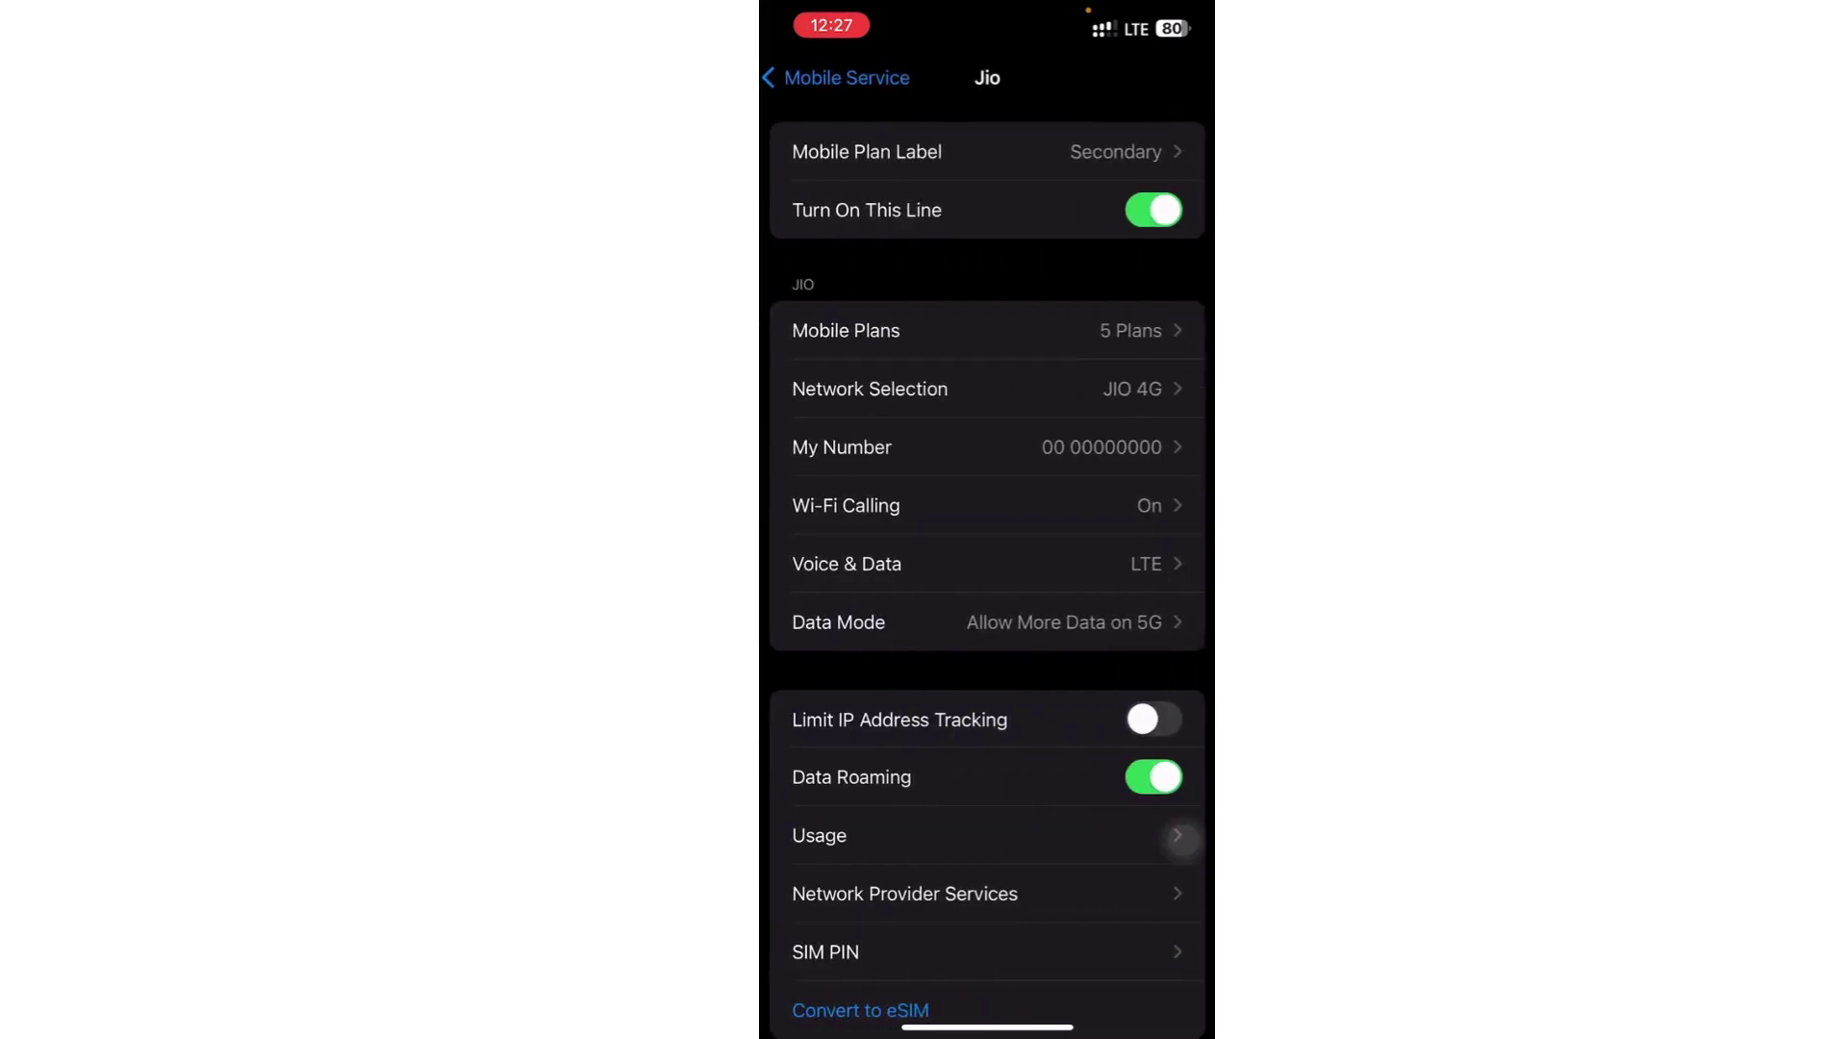
{"action": "left_click", "coordinate": [866, 563]}
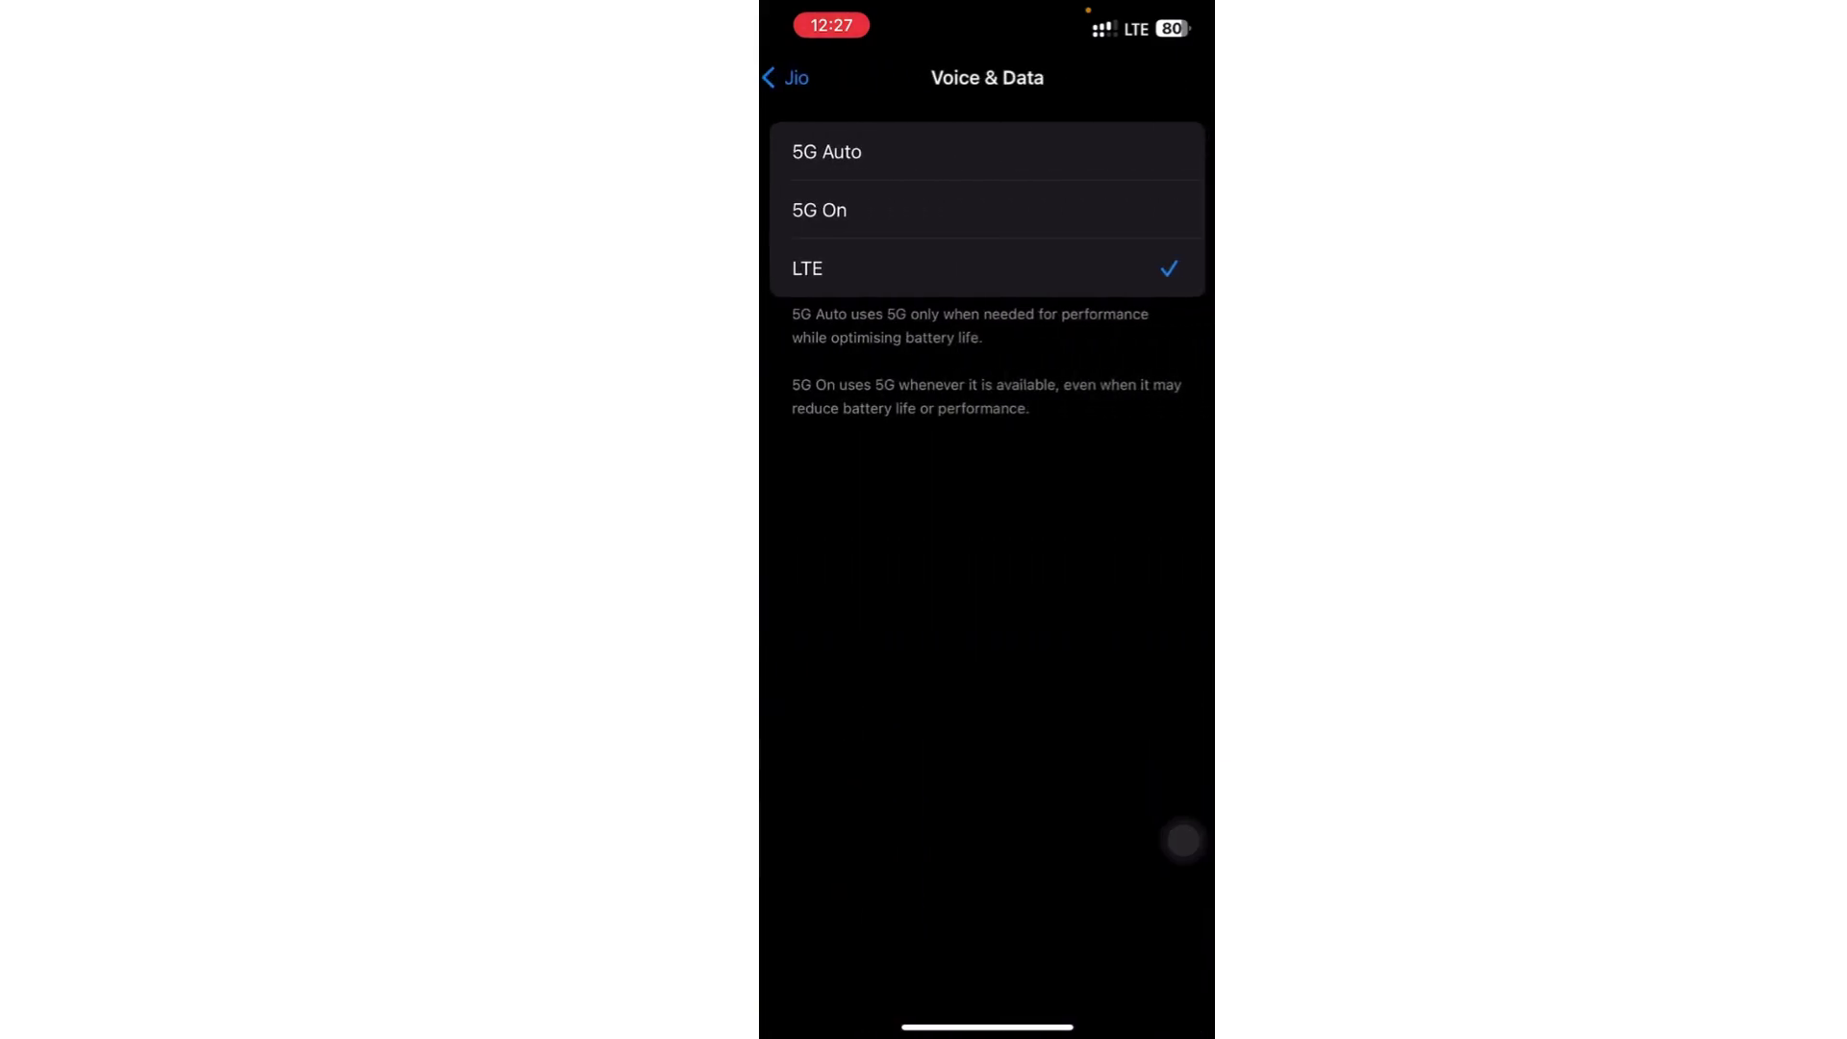
{"action": "left_click", "coordinate": [827, 152]}
{"action": "left_click", "coordinate": [820, 209]}
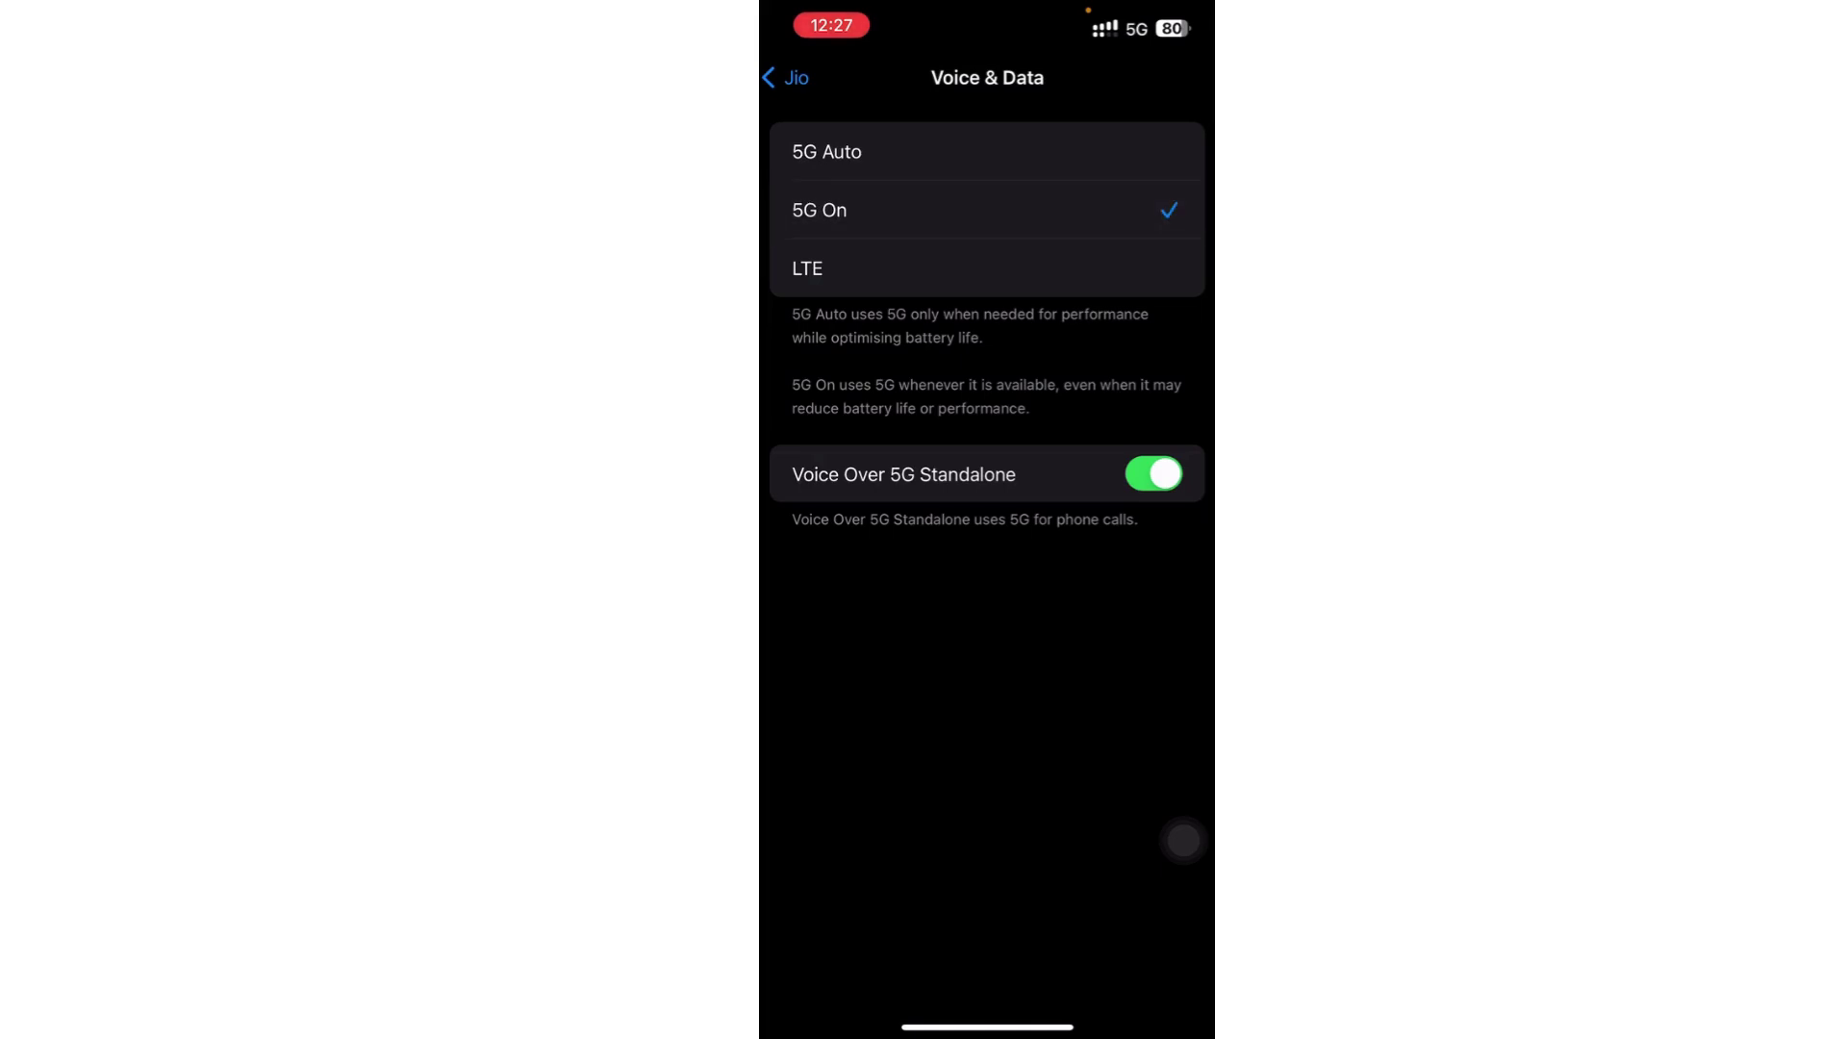
{"action": "left_click", "coordinate": [828, 152]}
{"action": "left_click", "coordinate": [820, 209]}
{"action": "left_click", "coordinate": [827, 151]}
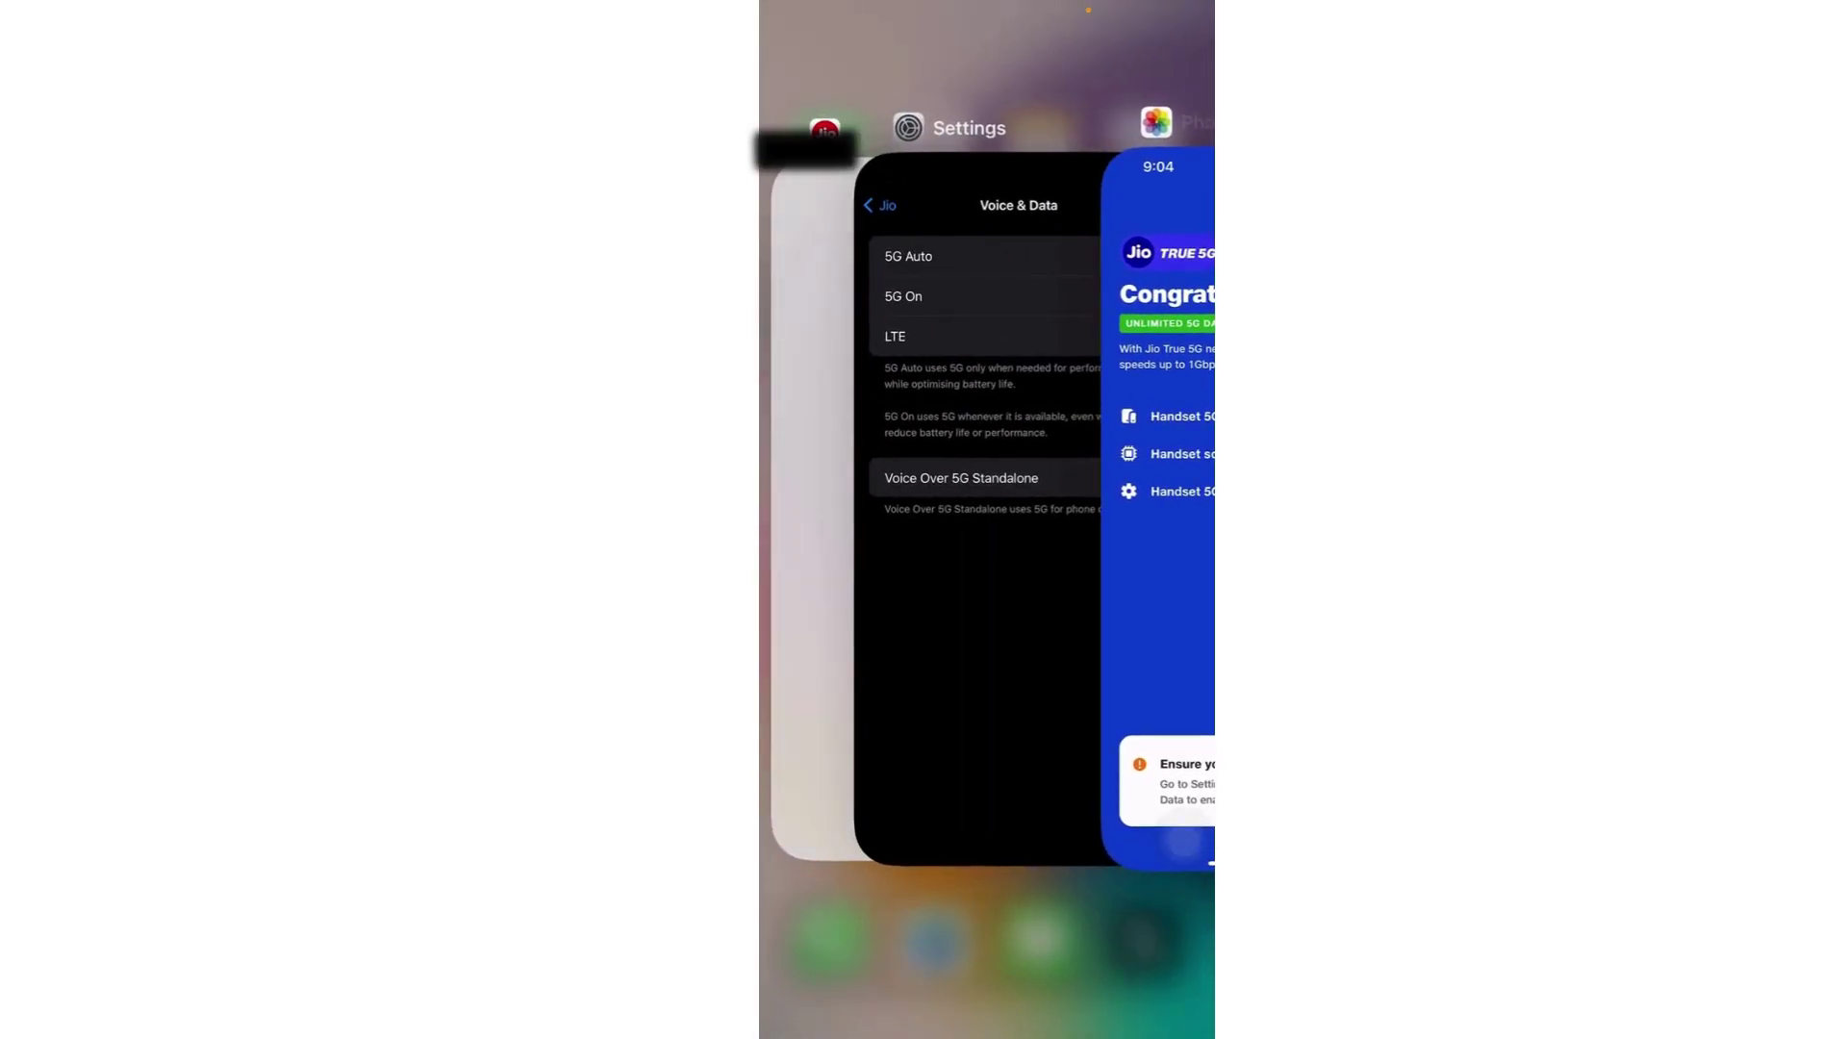
{"action": "left_click_drag", "start_coordinate": [895, 577], "coordinate": [1154, 579]}
Switch from Settings to the JioCare support chat via the app switcher
{"action": "left_click", "coordinate": [924, 506]}
{"action": "scroll", "coordinate": [988, 577], "scroll_direction": "up", "scroll_amount": 3}
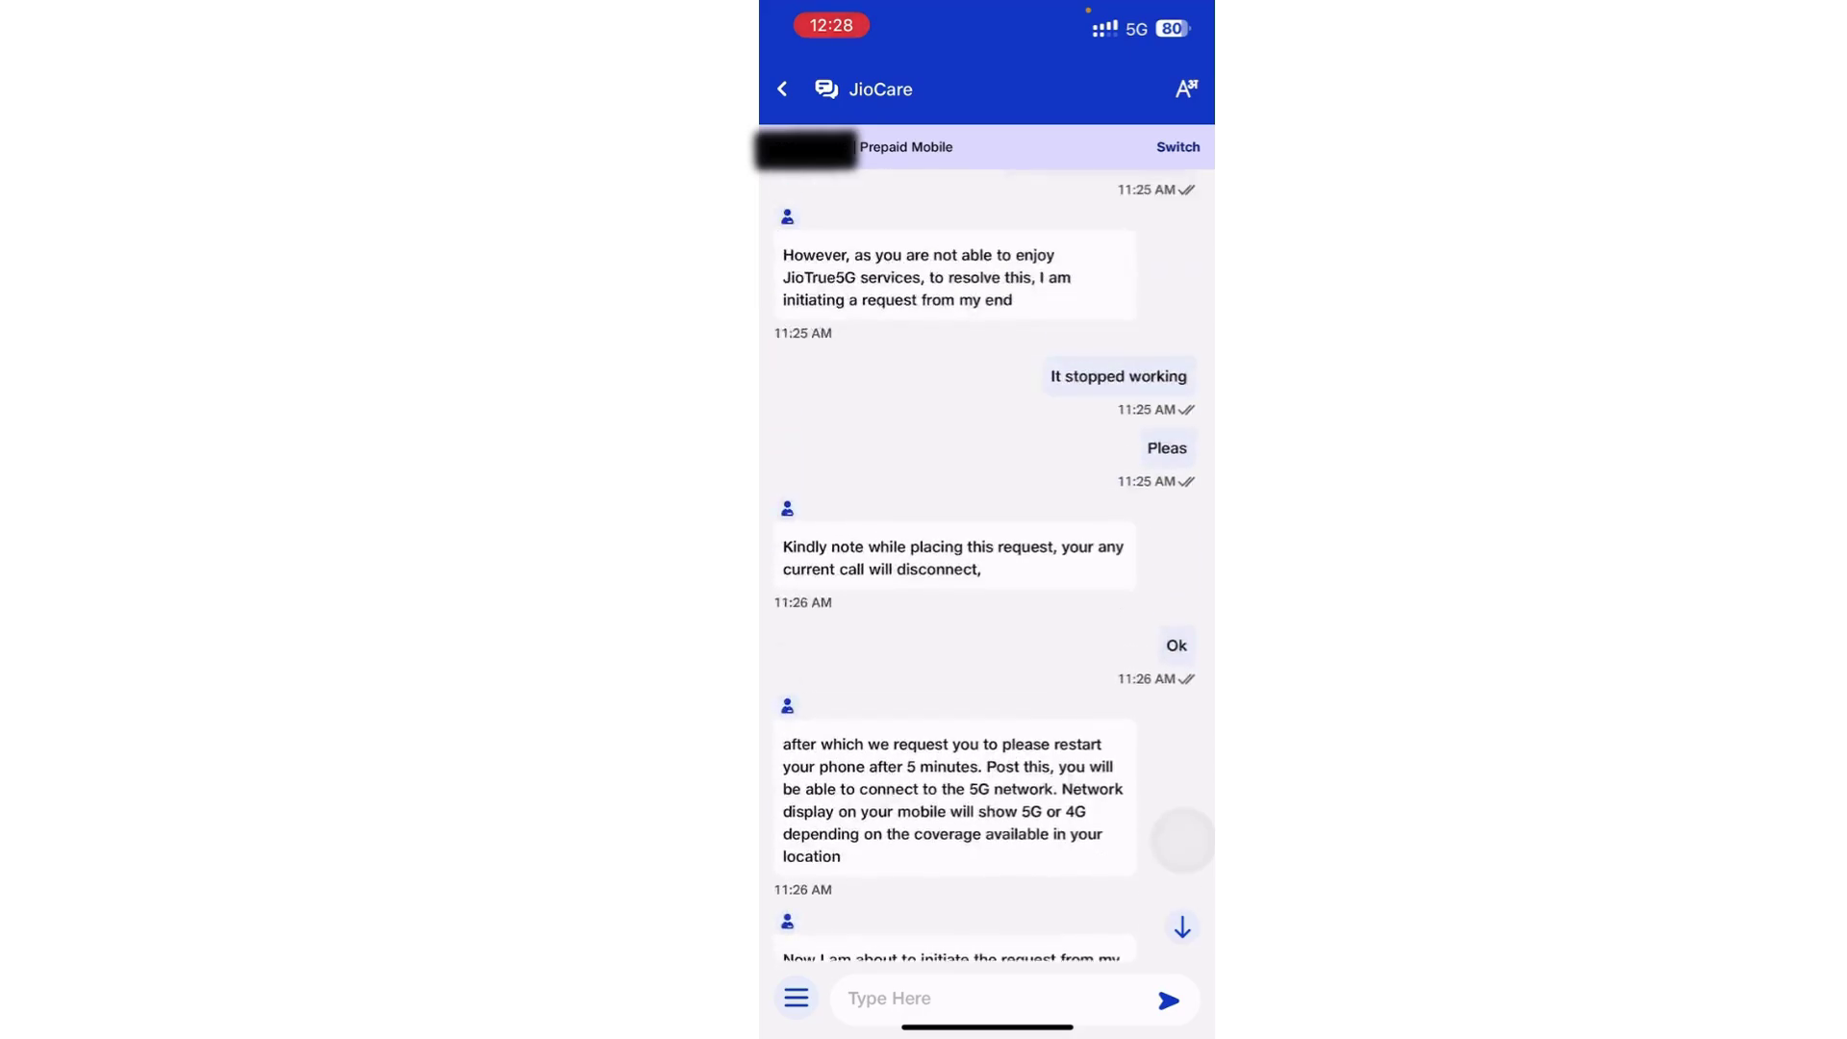
{"action": "scroll", "coordinate": [989, 578], "scroll_direction": "up", "scroll_amount": 3}
{"action": "scroll", "coordinate": [988, 577], "scroll_direction": "up", "scroll_amount": 3}
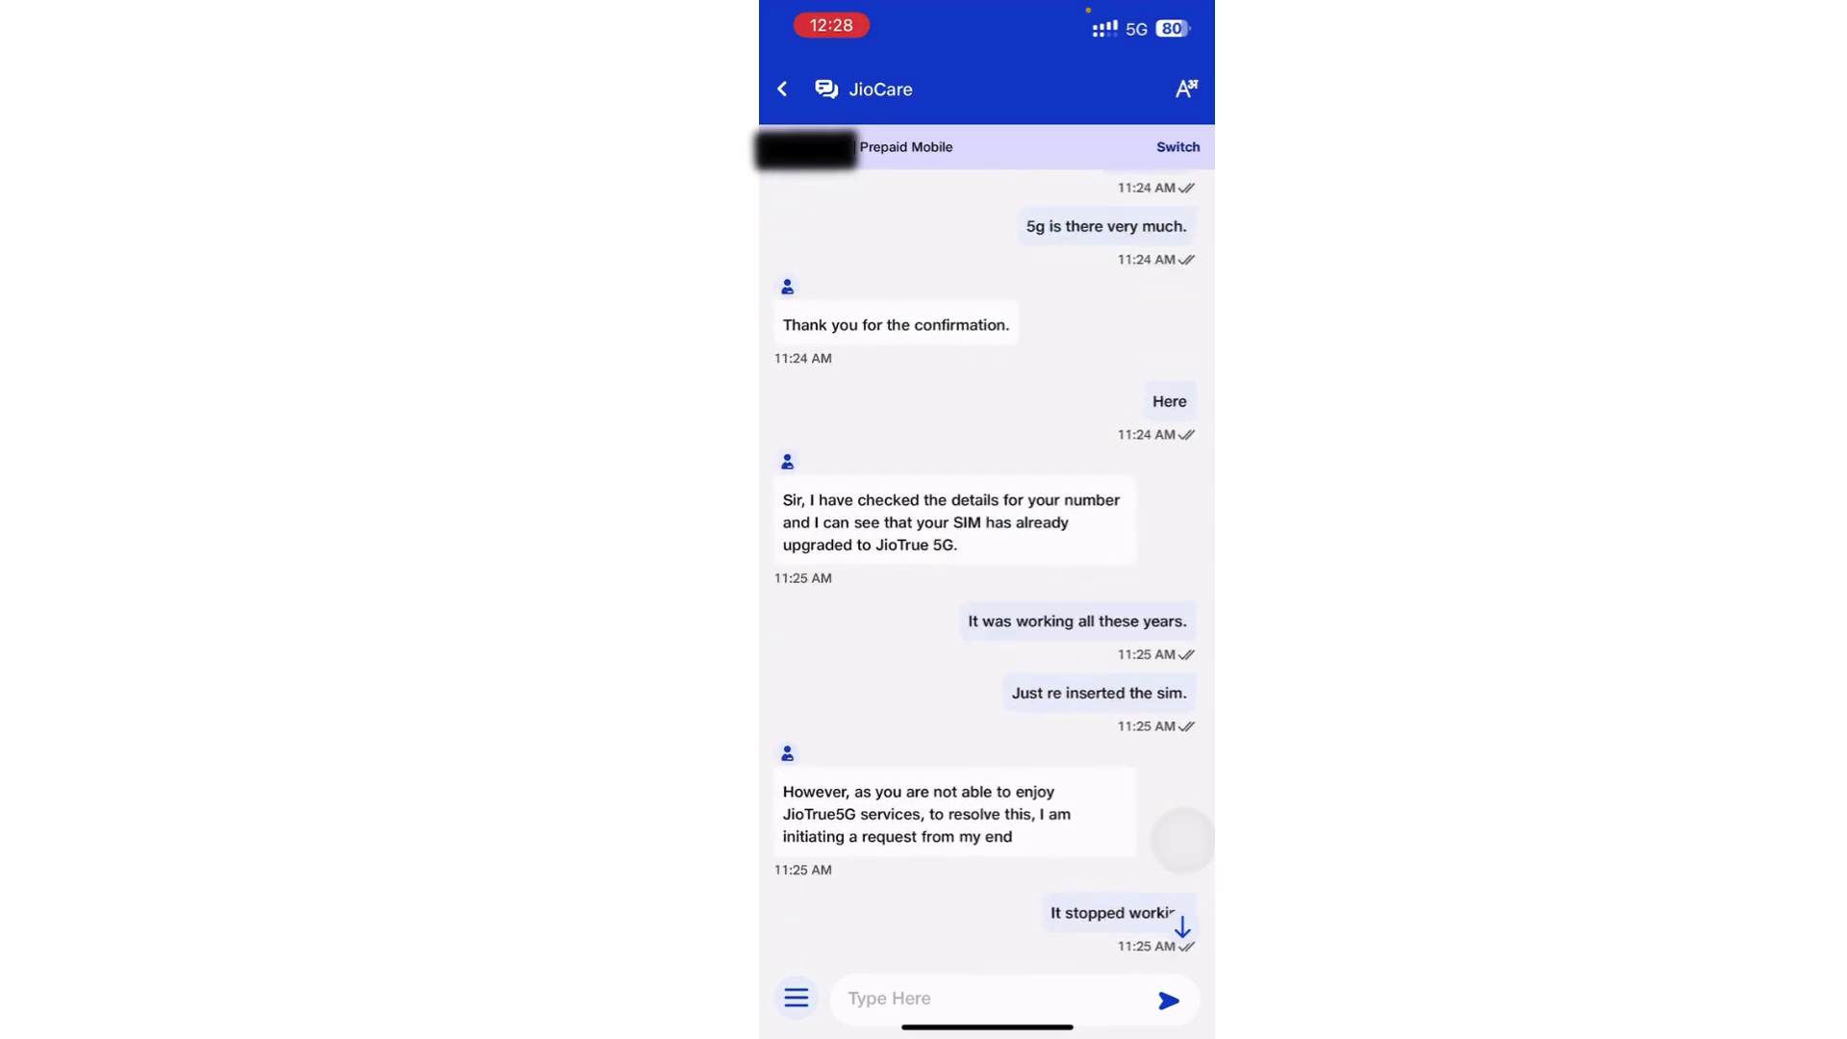
{"action": "scroll", "coordinate": [988, 578], "scroll_direction": "up", "scroll_amount": 2}
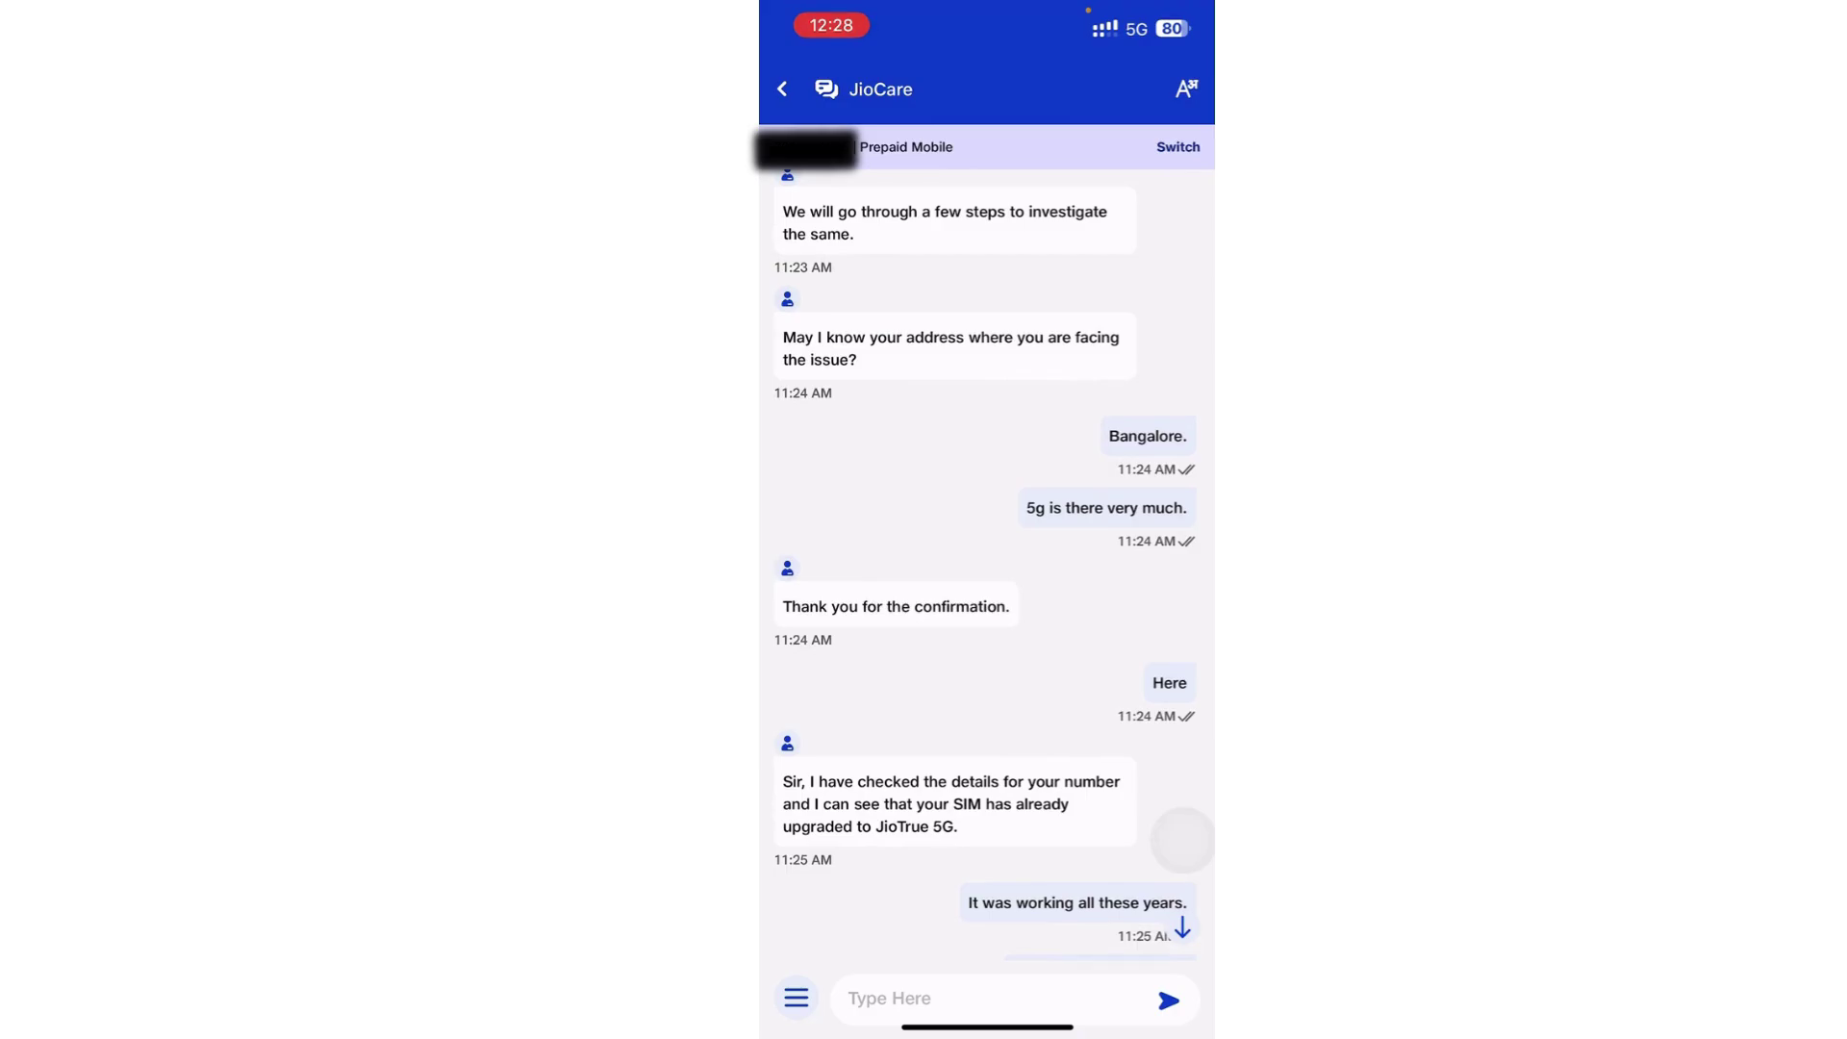
{"action": "scroll", "coordinate": [988, 578], "scroll_direction": "up", "scroll_amount": 2}
{"action": "scroll", "coordinate": [987, 578], "scroll_direction": "down", "scroll_amount": 3}
{"action": "scroll", "coordinate": [988, 577], "scroll_direction": "down", "scroll_amount": 3}
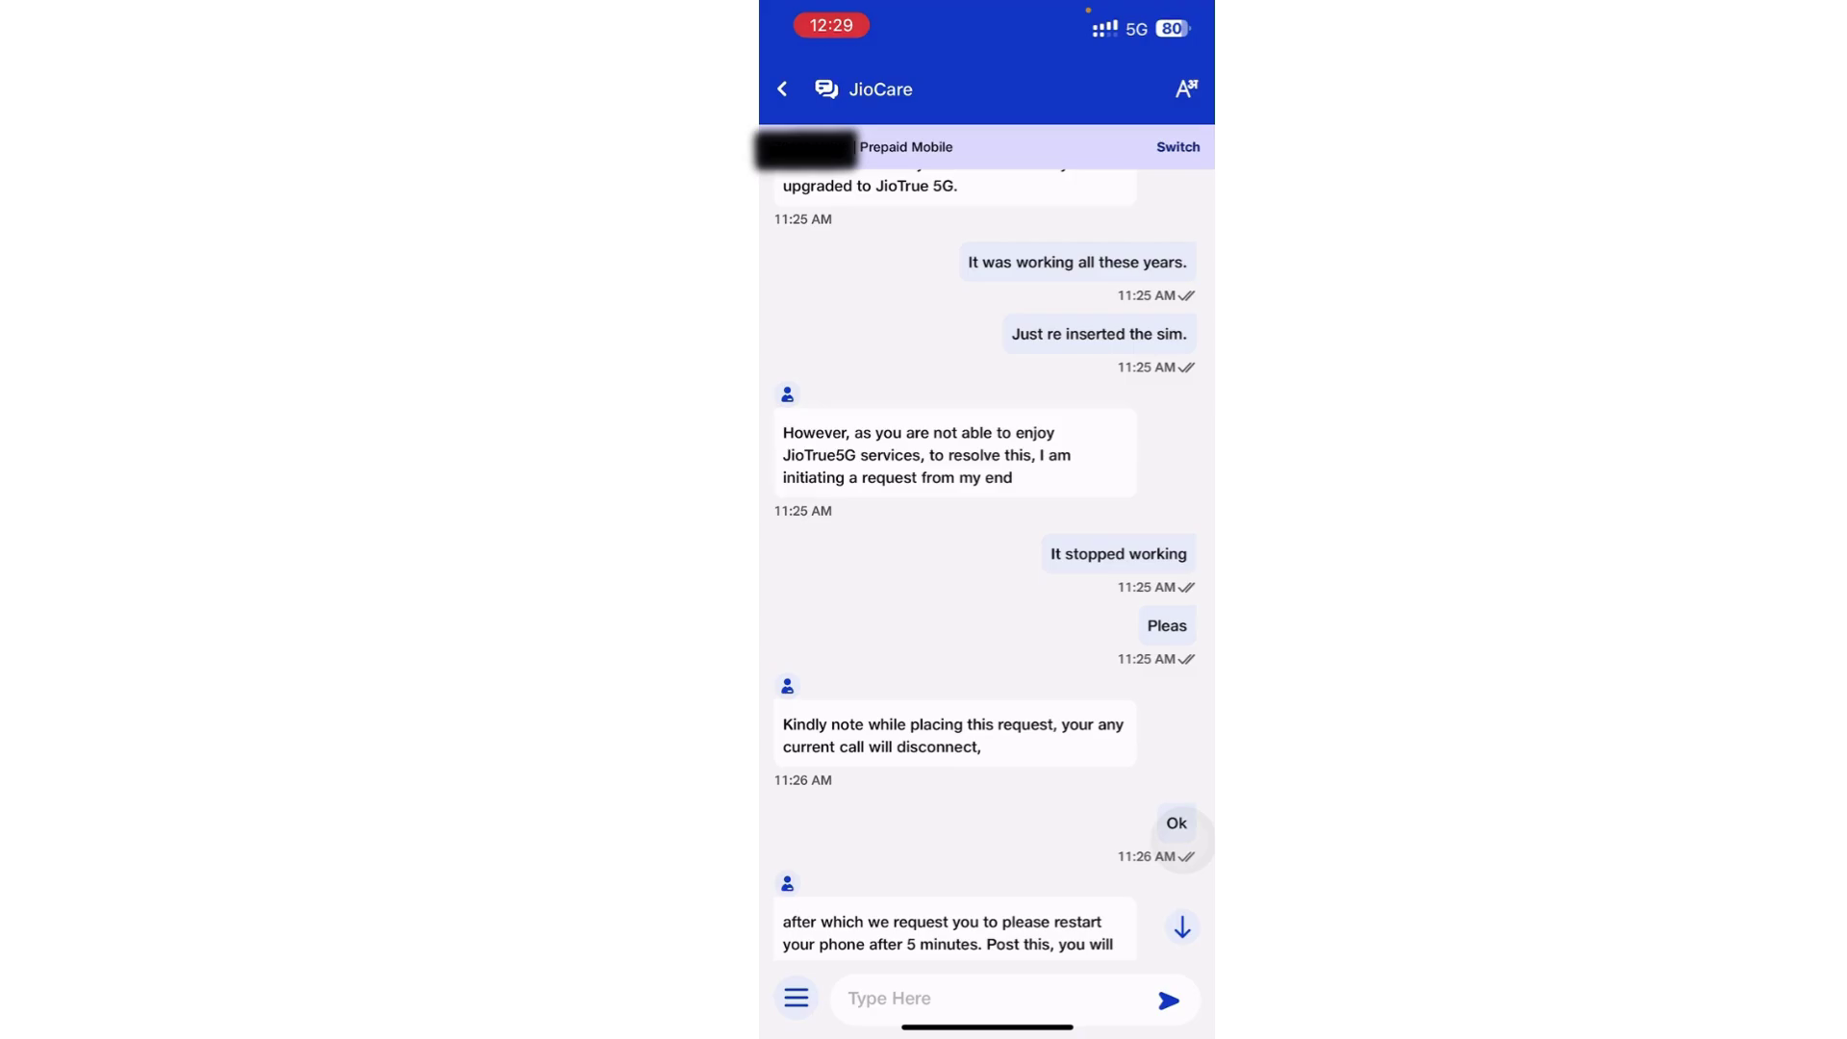
{"action": "scroll", "coordinate": [1186, 840], "scroll_direction": "down", "scroll_amount": 1}
{"action": "scroll", "coordinate": [1184, 840], "scroll_direction": "down", "scroll_amount": 2}
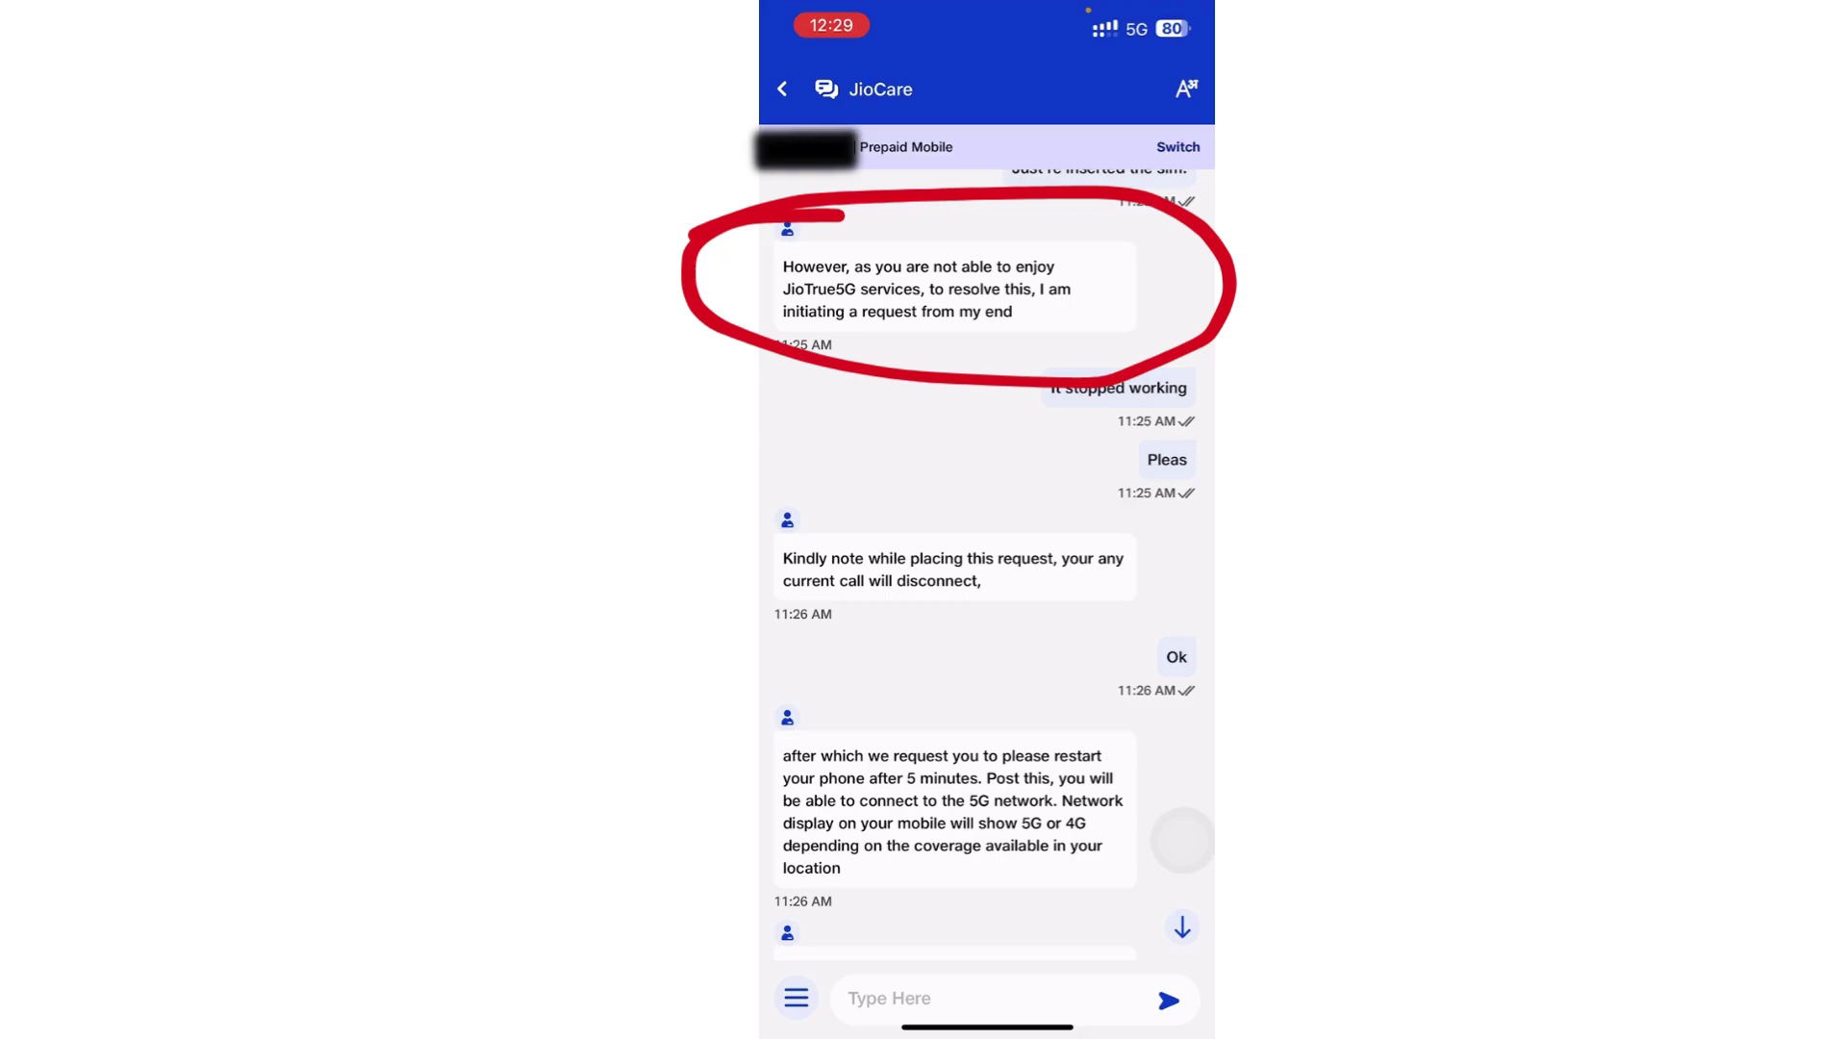
{"action": "scroll", "coordinate": [1183, 839], "scroll_direction": "down", "scroll_amount": 1}
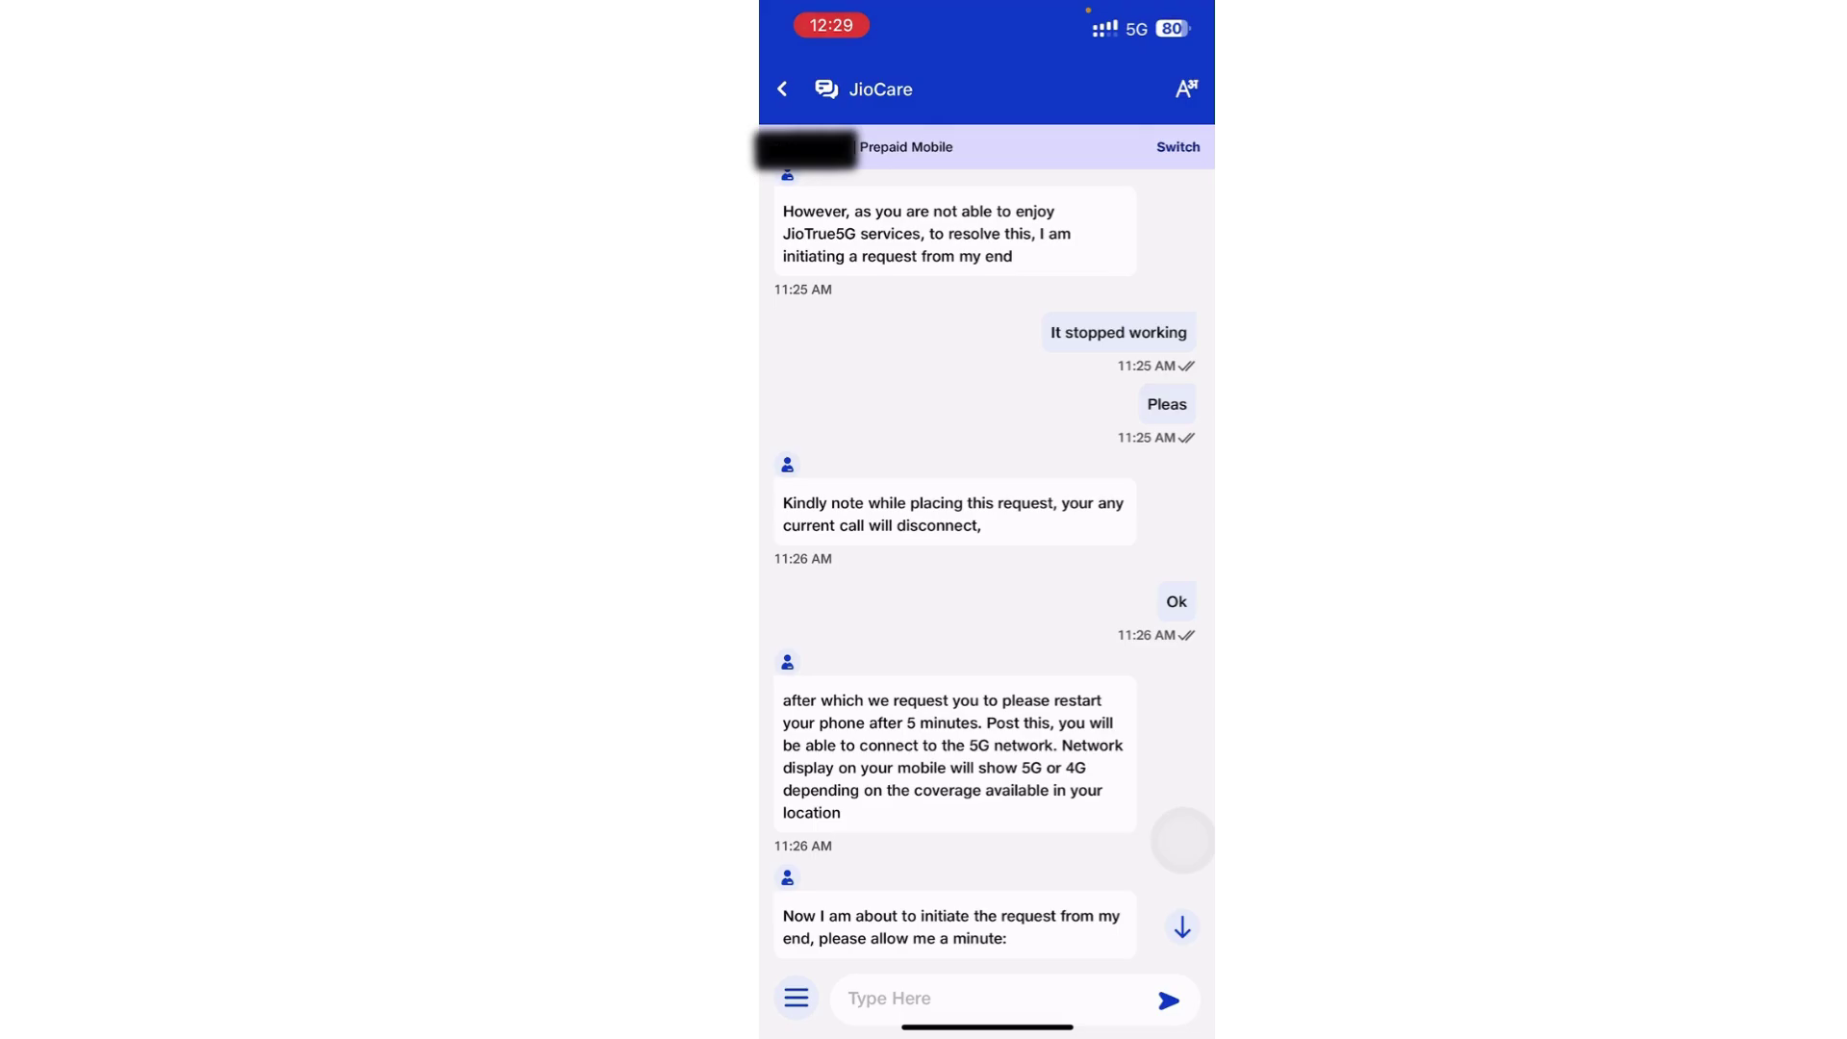
{"action": "scroll", "coordinate": [988, 578], "scroll_direction": "down", "scroll_amount": 1}
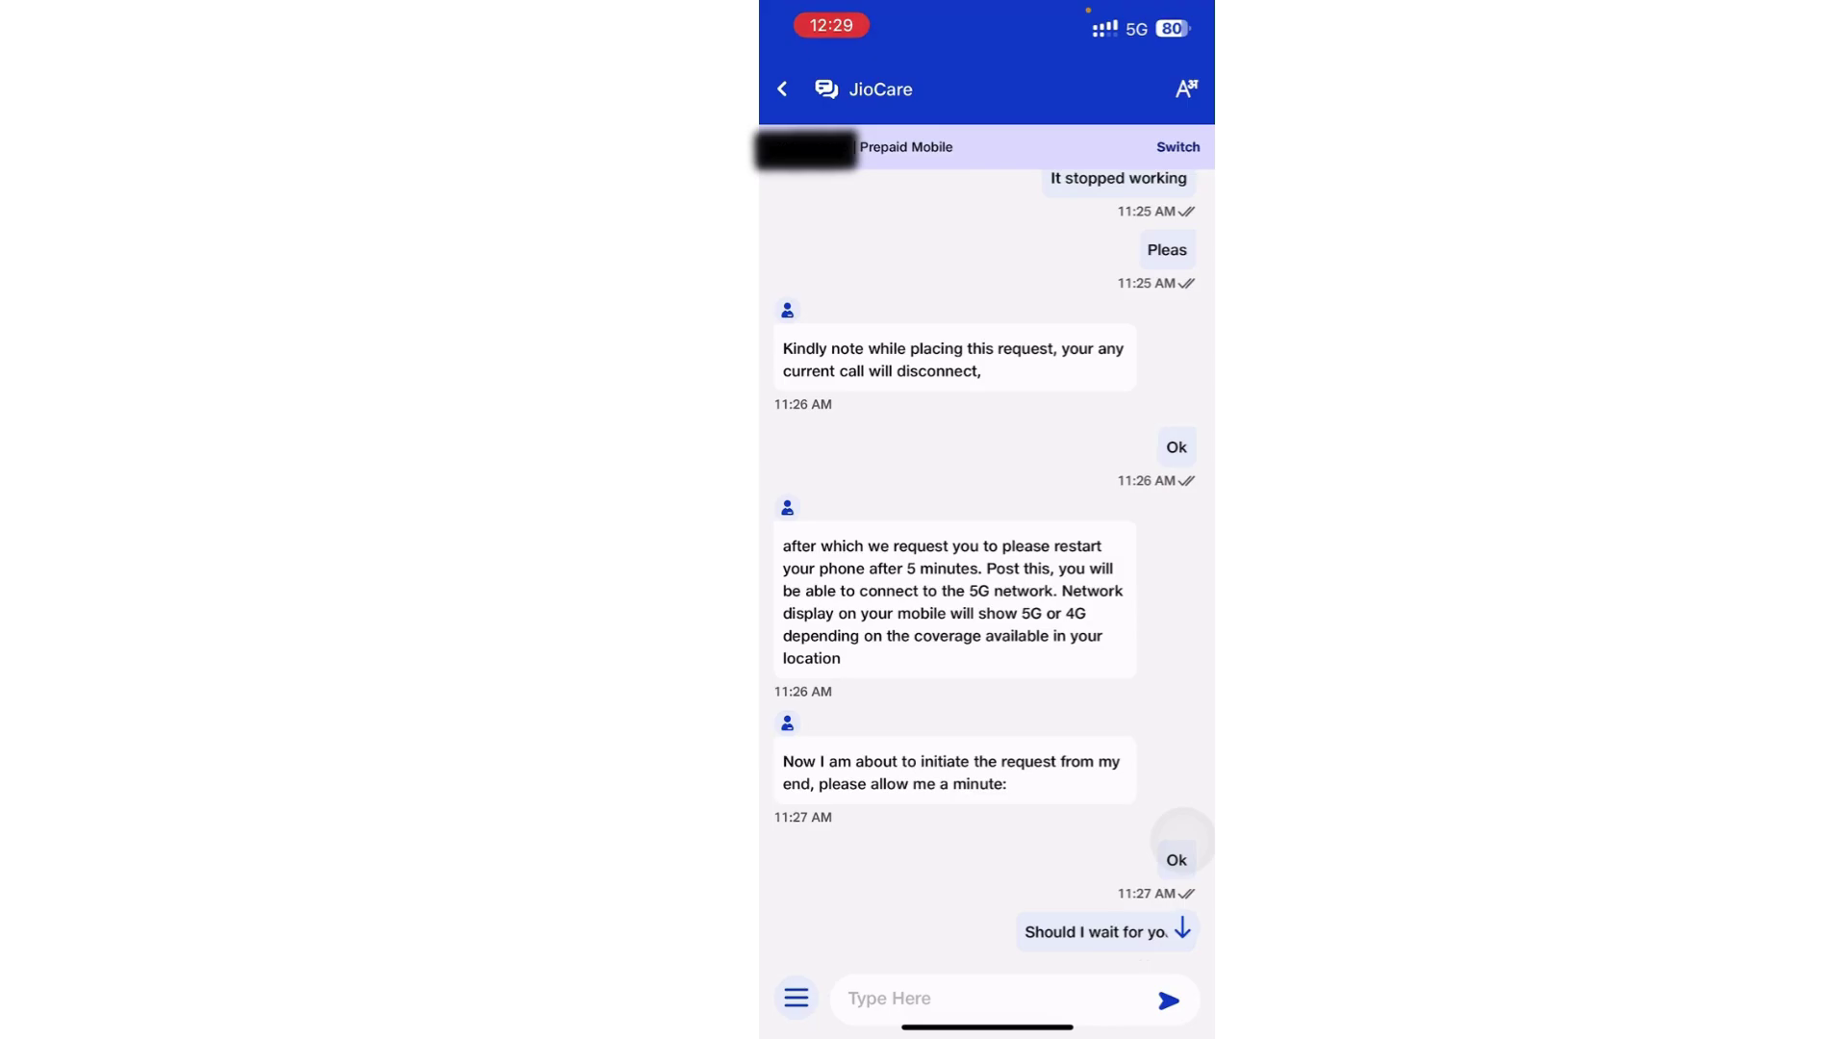
{"action": "scroll", "coordinate": [988, 577], "scroll_direction": "down", "scroll_amount": 1}
{"action": "scroll", "coordinate": [987, 577], "scroll_direction": "down", "scroll_amount": 2}
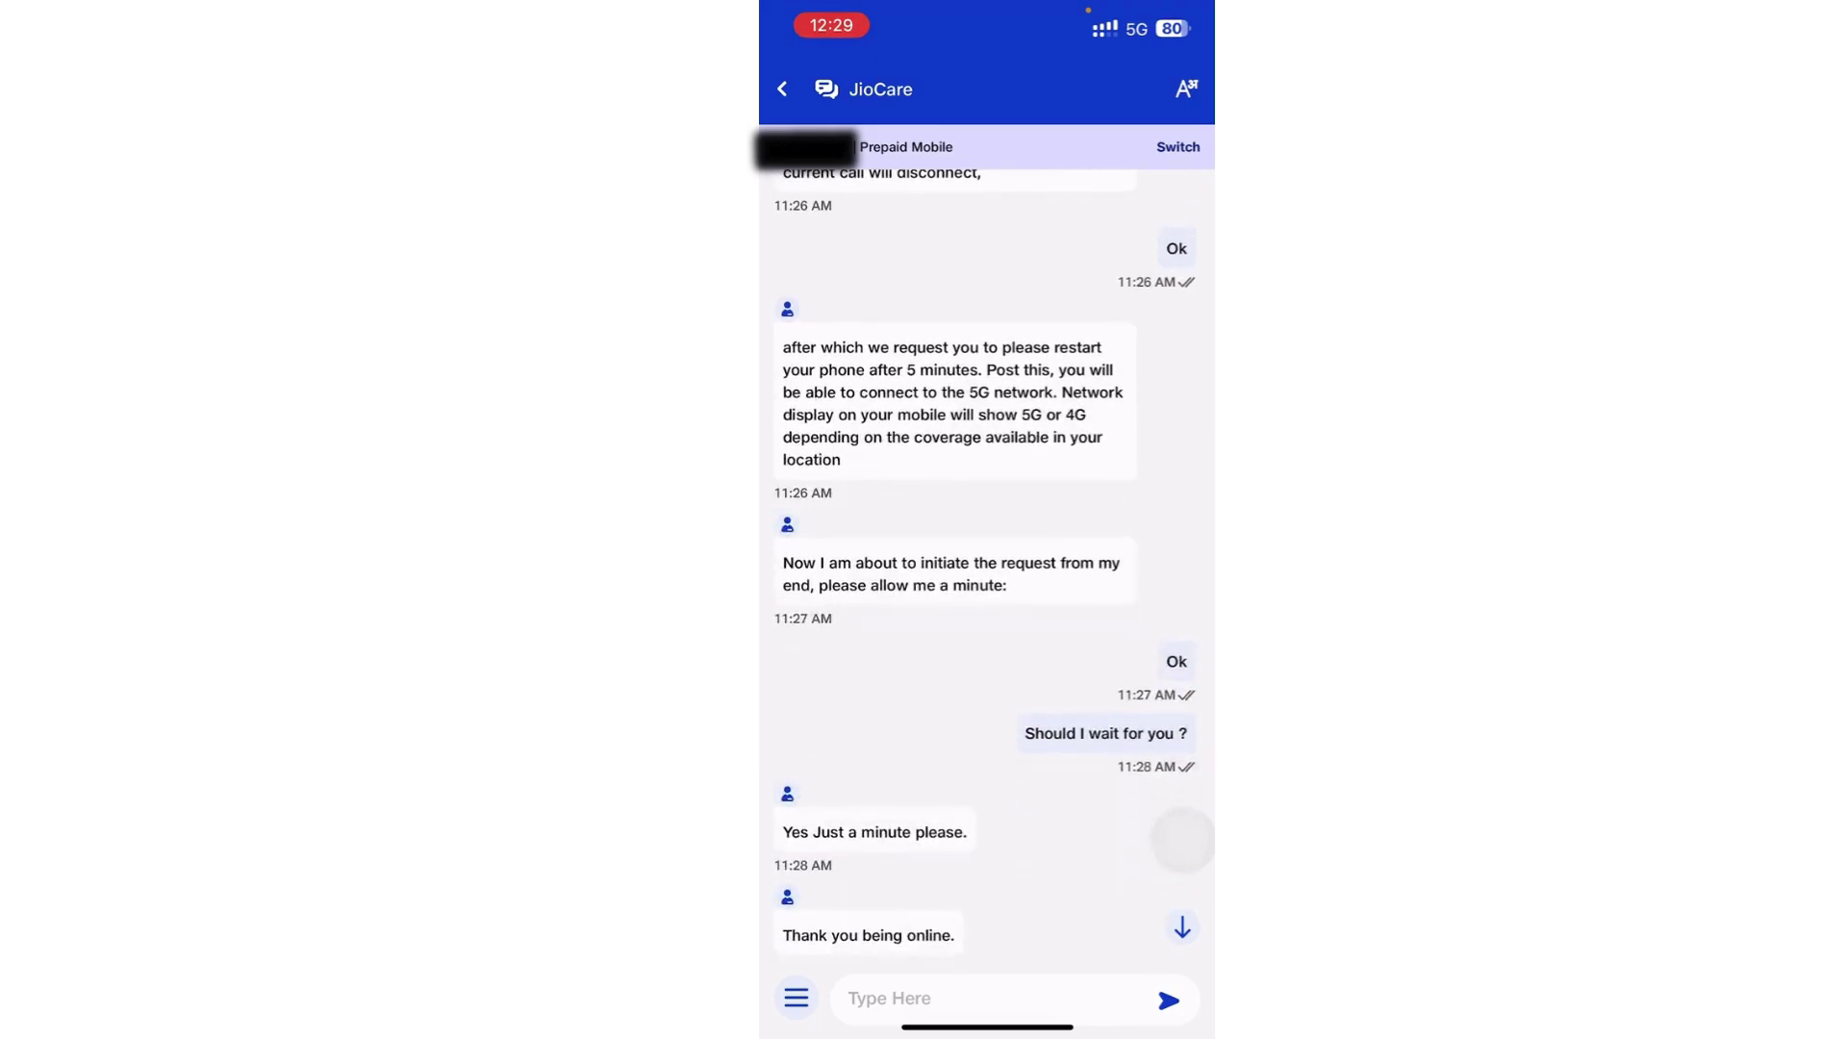
{"action": "scroll", "coordinate": [987, 577], "scroll_direction": "down", "scroll_amount": 1}
{"action": "scroll", "coordinate": [987, 578], "scroll_direction": "down", "scroll_amount": 1}
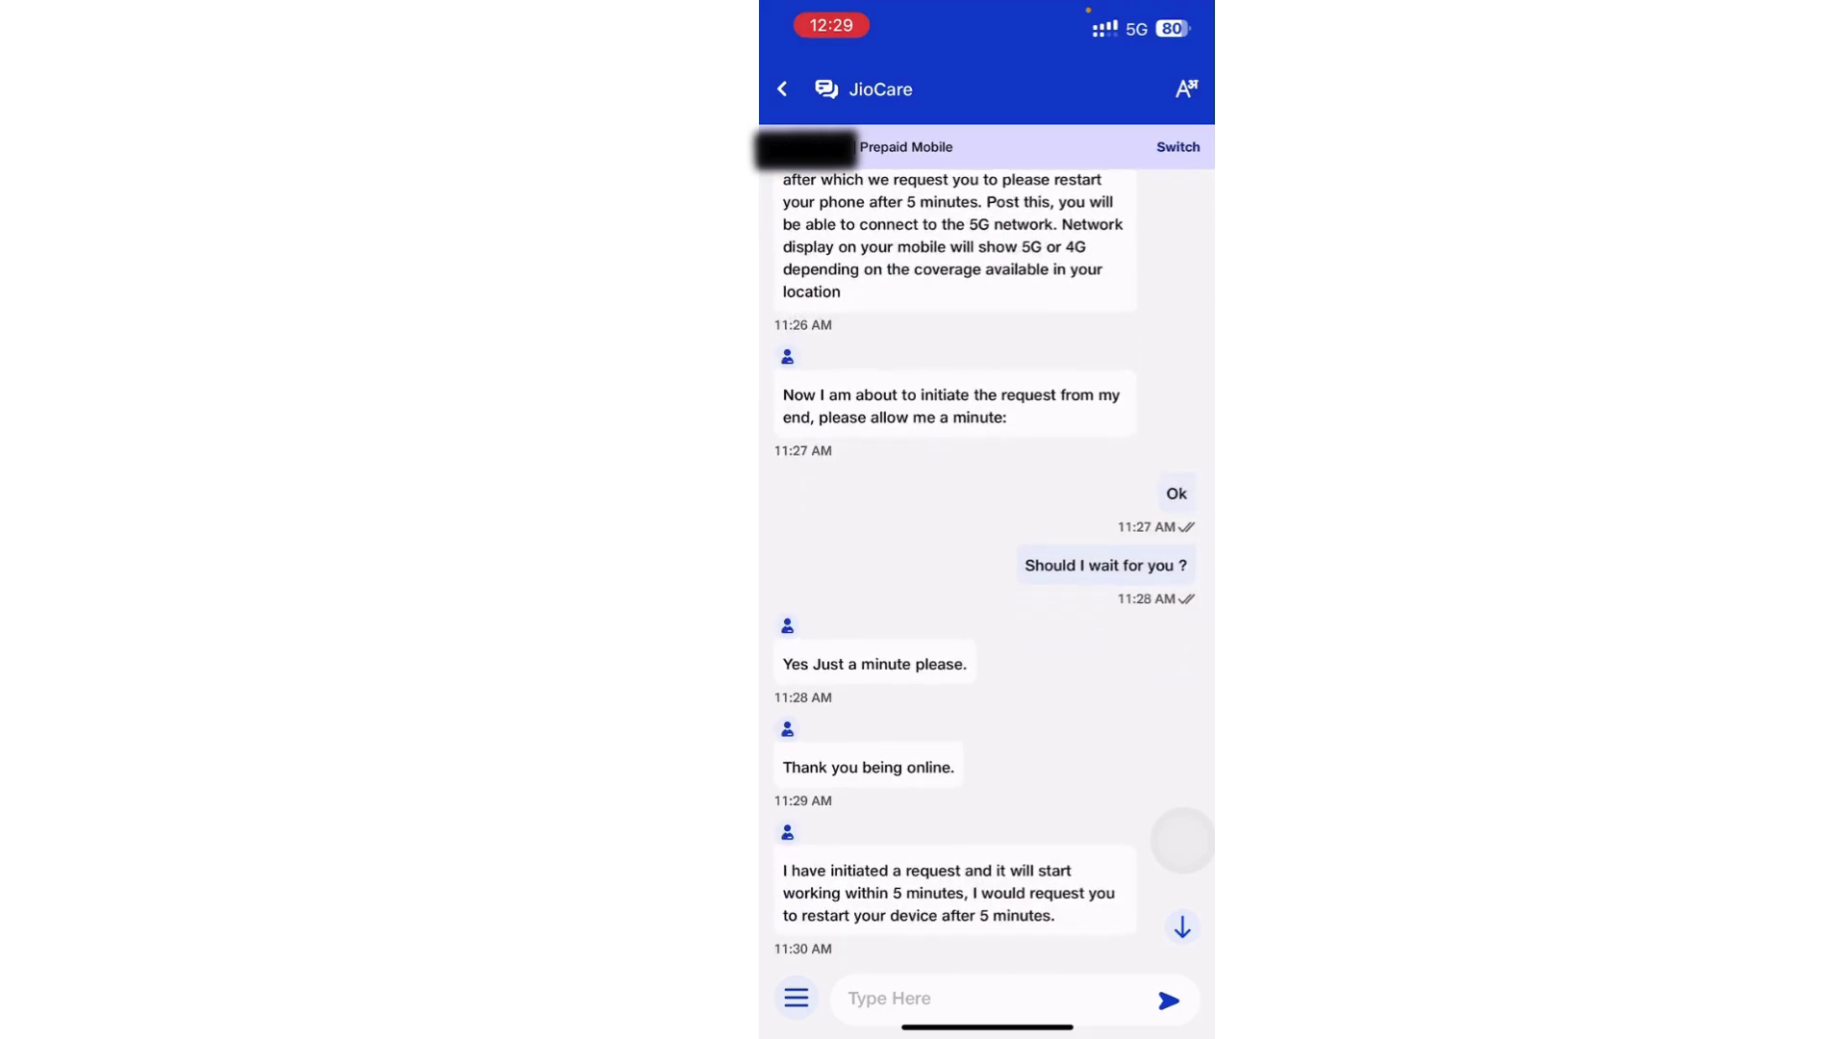
{"action": "scroll", "coordinate": [987, 578], "scroll_direction": "down", "scroll_amount": 1}
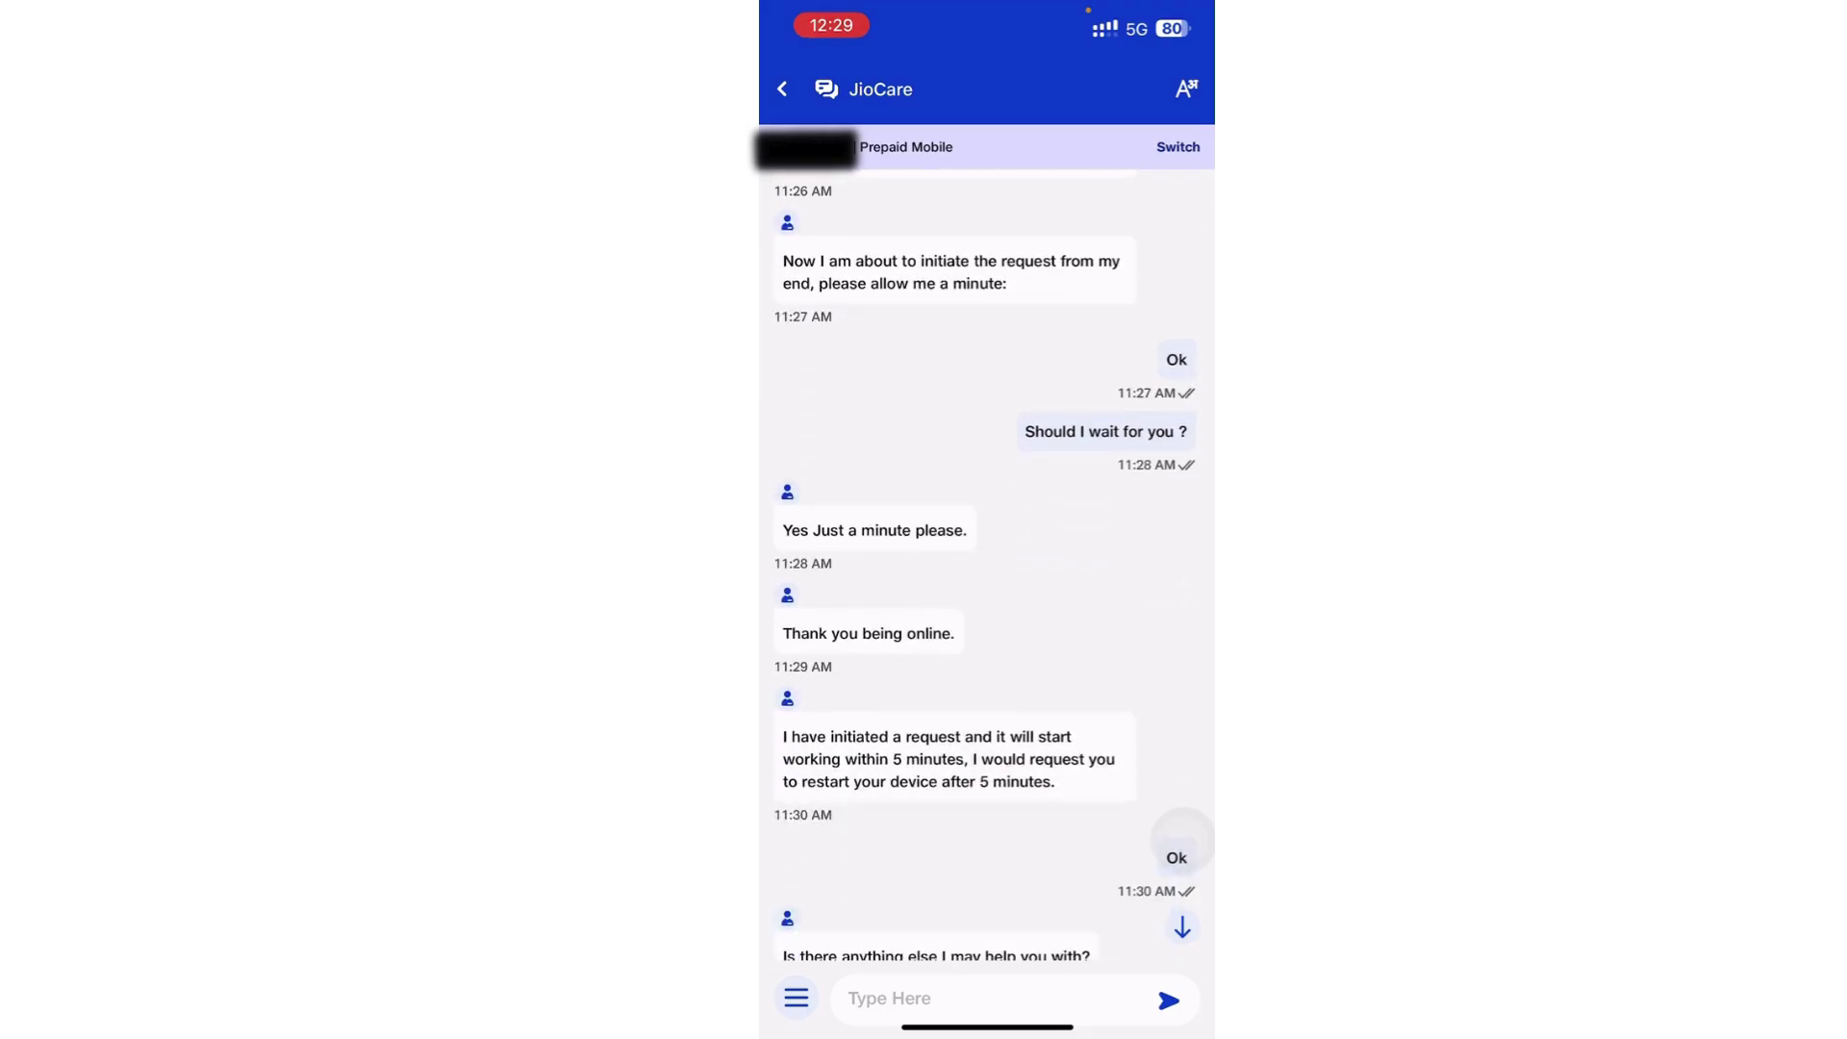
{"action": "scroll", "coordinate": [988, 579], "scroll_direction": "down", "scroll_amount": 5}
{"action": "scroll", "coordinate": [987, 577], "scroll_direction": "down", "scroll_amount": 1}
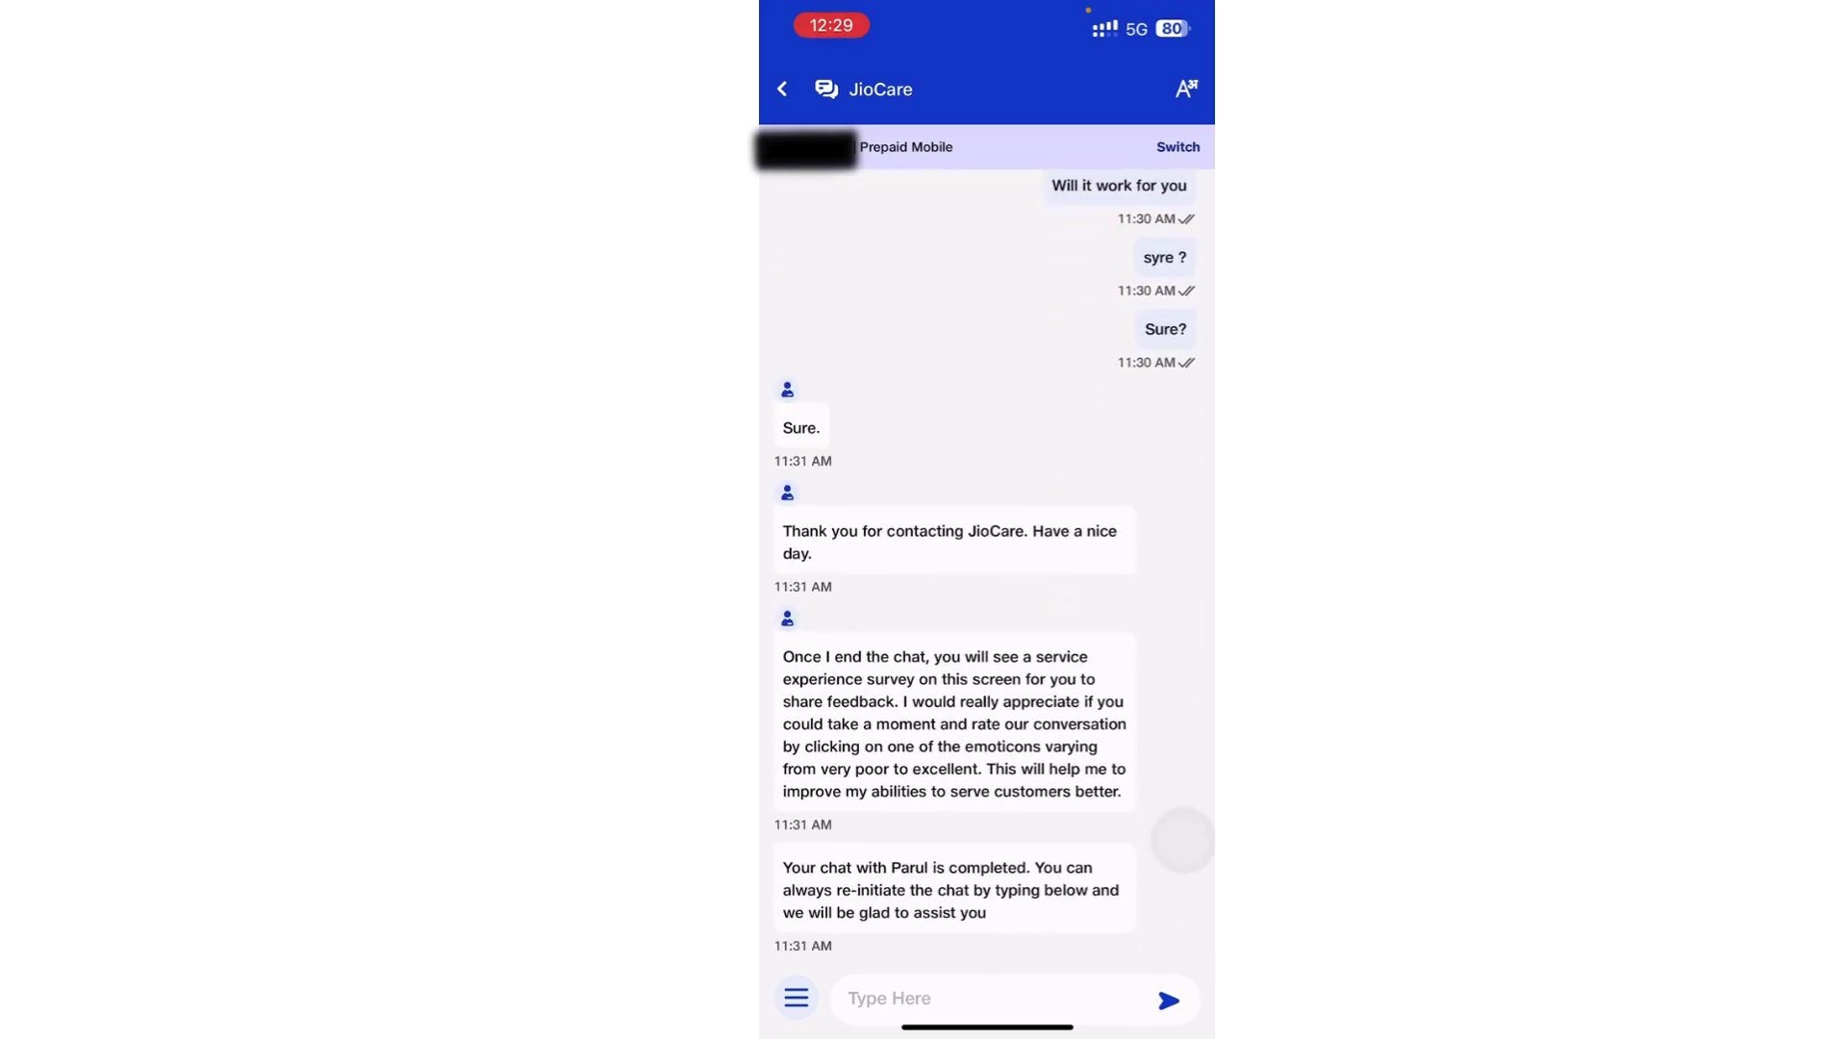